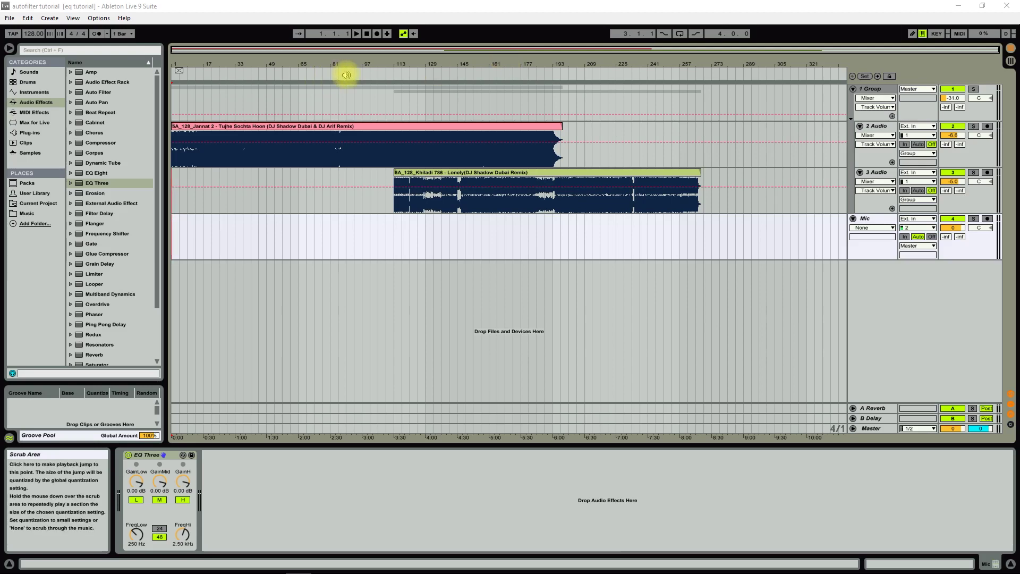
# Load the Auto Filter effect onto both the 2 Audio and 3 Audio tracks
pyautogui.click(81, 94)
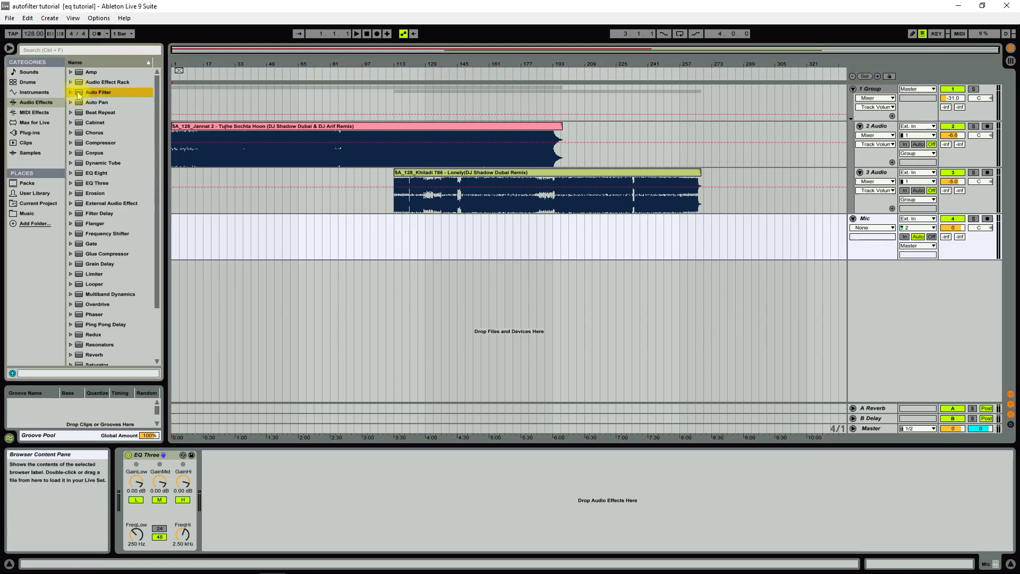
pyautogui.click(874, 128)
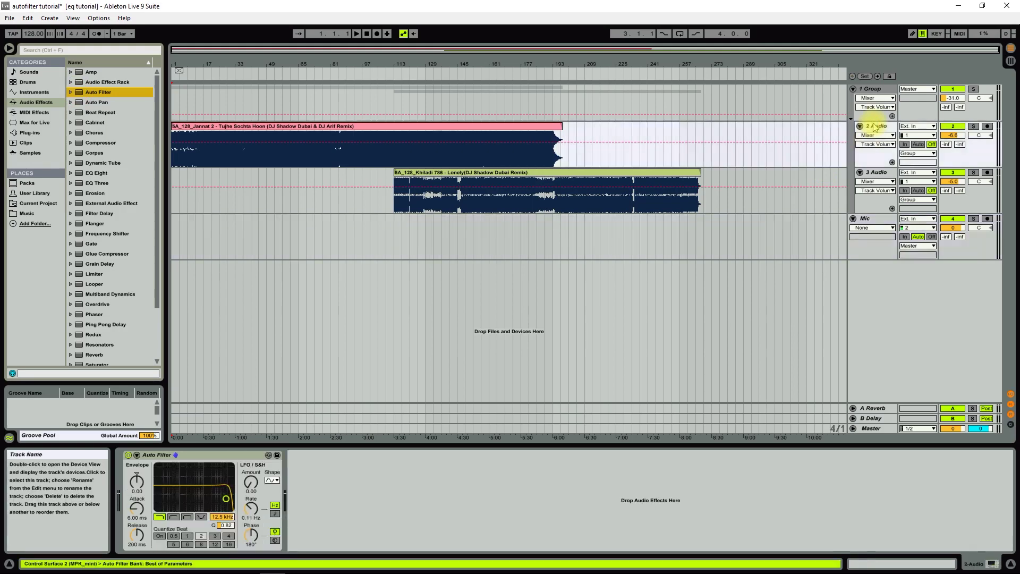
pyautogui.click(891, 176)
pyautogui.moveTo(85, 92); pyautogui.dragTo(731, 511)
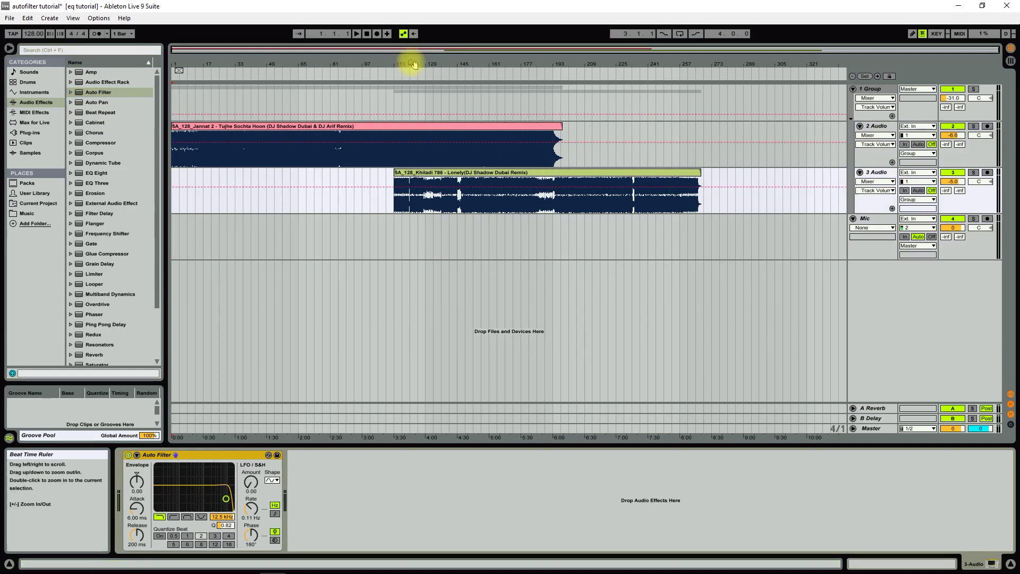
pyautogui.moveTo(413, 64); pyautogui.dragTo(413, 74)
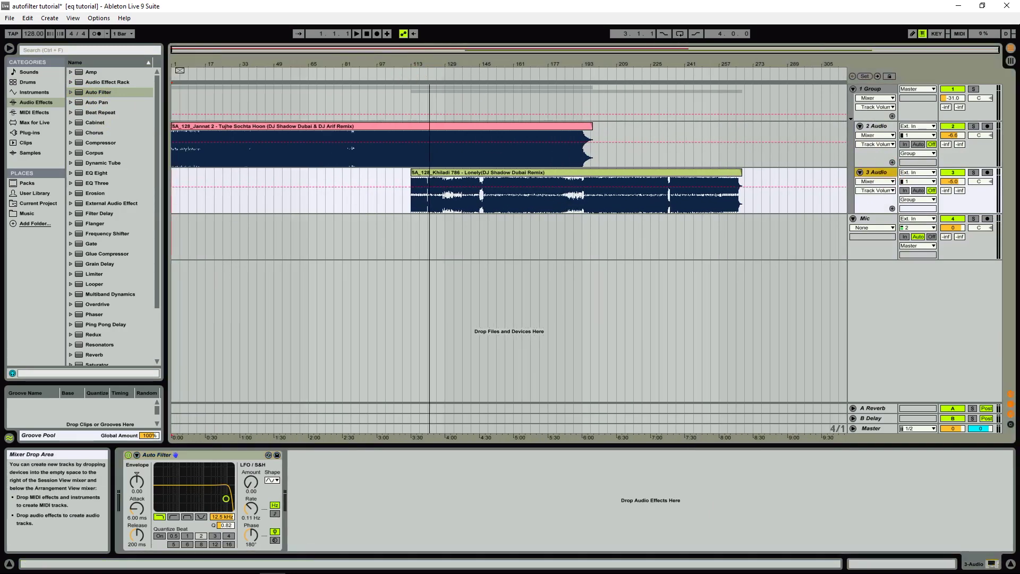
# Set the Auto Filter cutoff on 2 Audio to 19.9 kHz and audition the track up to about bar 57
pyautogui.click(886, 130)
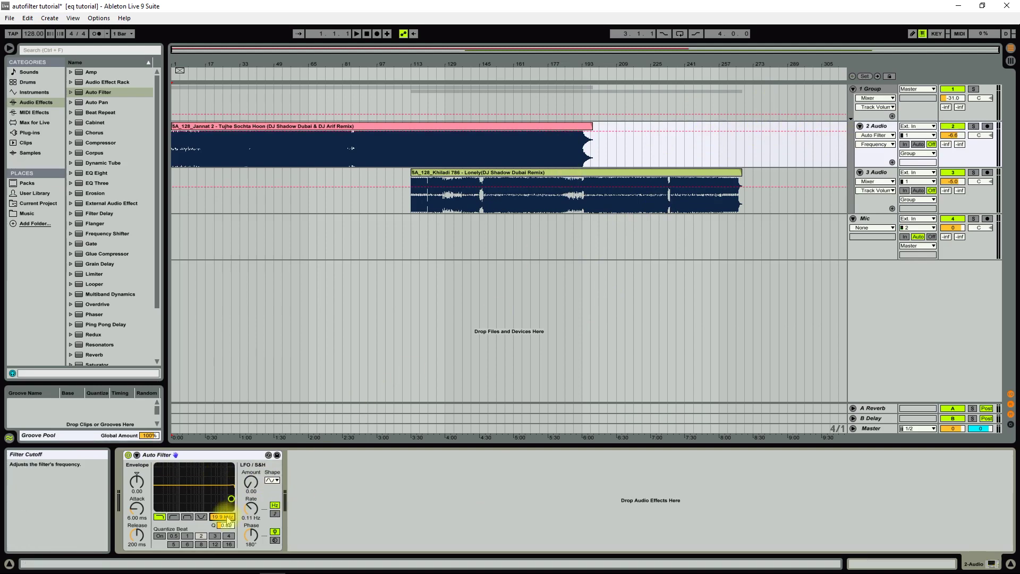
pyautogui.moveTo(222, 517)
pyautogui.mouseDown()
pyautogui.moveTo(222, 567)
pyautogui.moveTo(222, 502)
pyautogui.mouseUp()
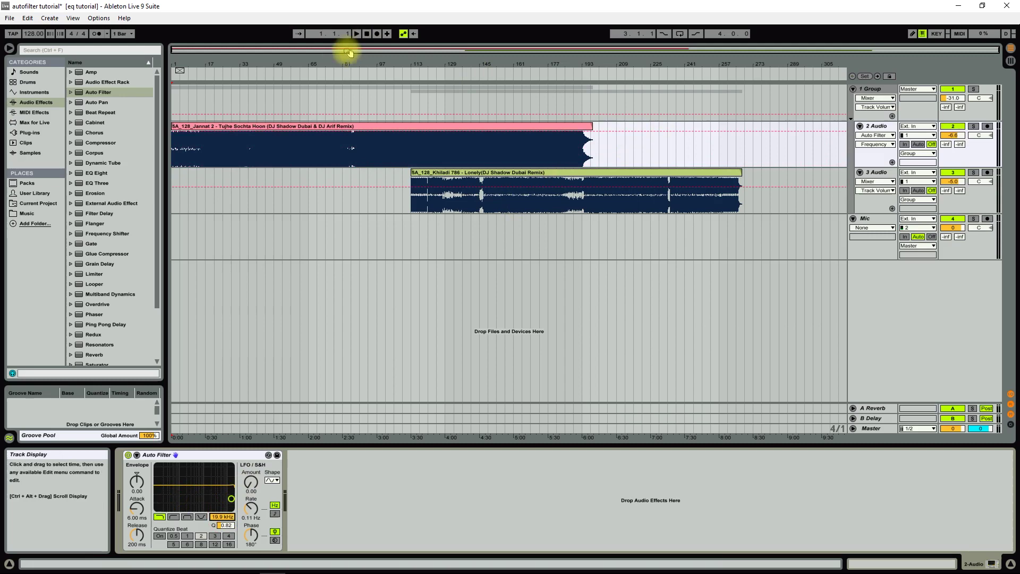
pyautogui.click(286, 73)
pyautogui.moveTo(223, 517)
pyautogui.mouseDown()
pyautogui.moveTo(224, 534)
pyautogui.moveTo(222, 510)
pyautogui.mouseUp()
pyautogui.click(366, 33)
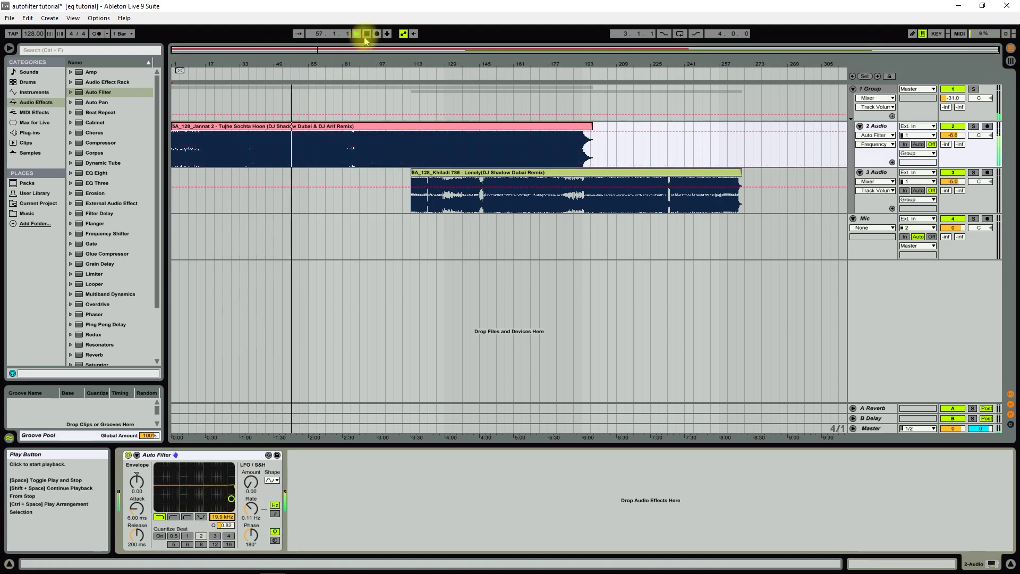
# Add a breakpoint to the 2 Audio filter frequency envelope at bar 113, where the second song starts
pyautogui.moveTo(487, 46); pyautogui.dragTo(454, 112)
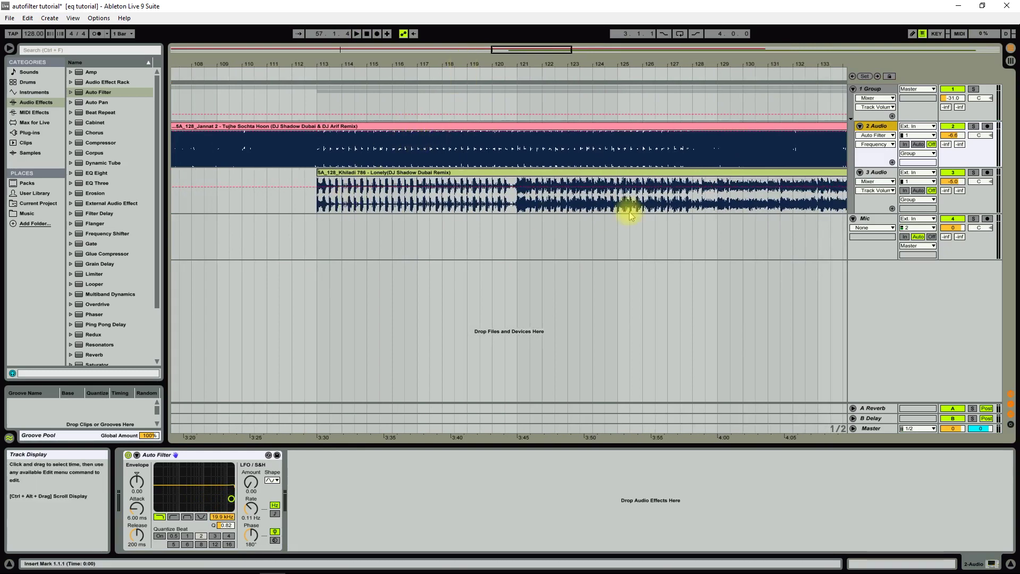
pyautogui.moveTo(328, 65); pyautogui.dragTo(335, 104)
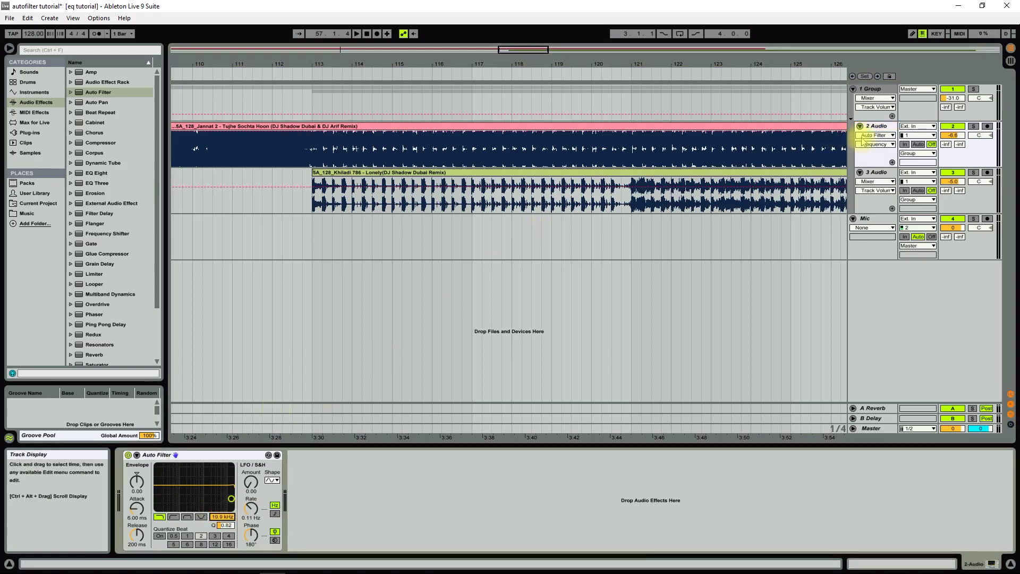
pyautogui.moveTo(317, 59); pyautogui.dragTo(281, 137)
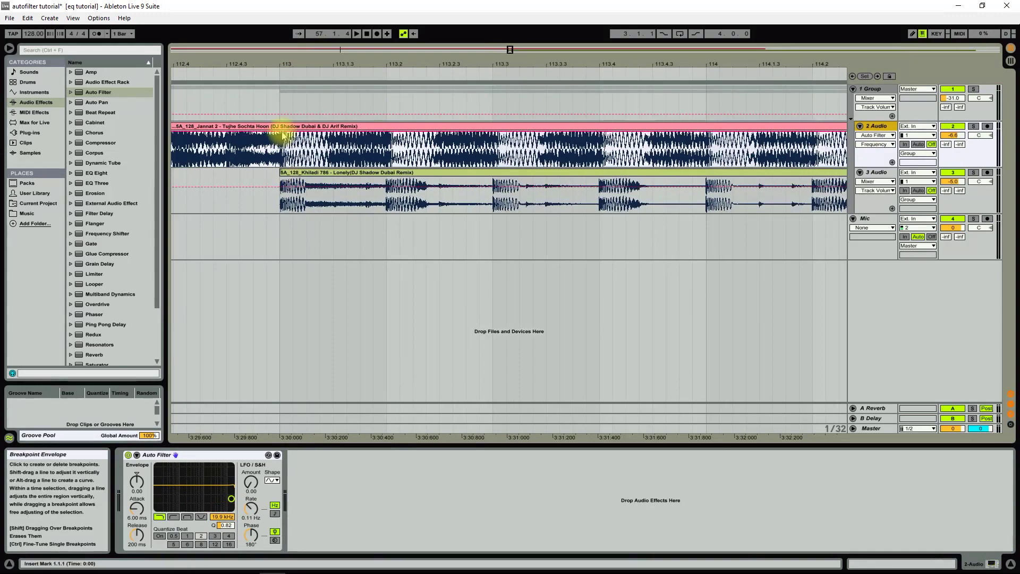
pyautogui.click(280, 138)
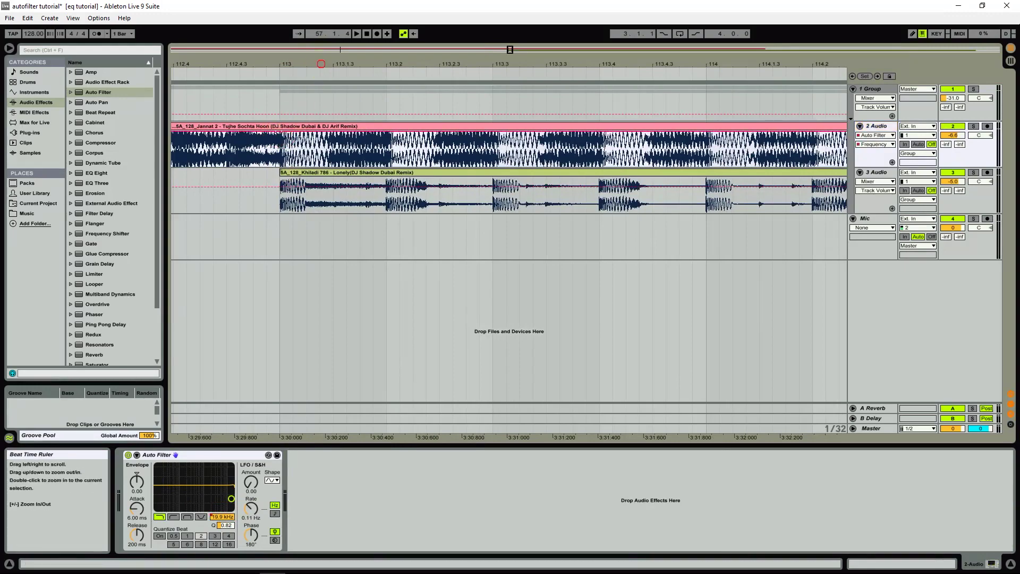
# Audition the mix around bar 129 and ramp the 2 Audio filter frequency envelope down to about 35 Hz there
pyautogui.moveTo(315, 74); pyautogui.dragTo(382, 69)
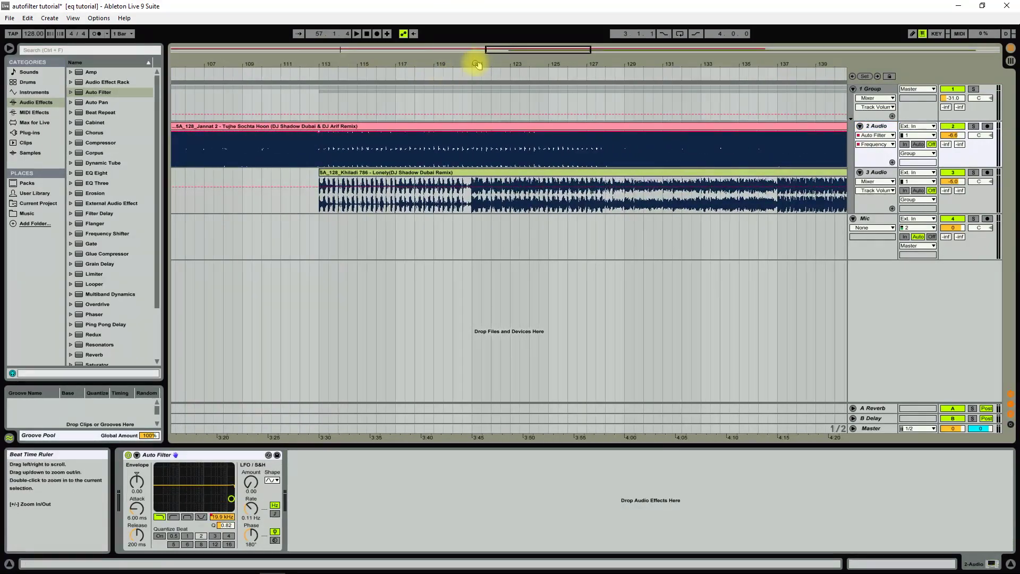
pyautogui.moveTo(627, 65); pyautogui.dragTo(624, 68)
pyautogui.click(591, 73)
pyautogui.click(366, 33)
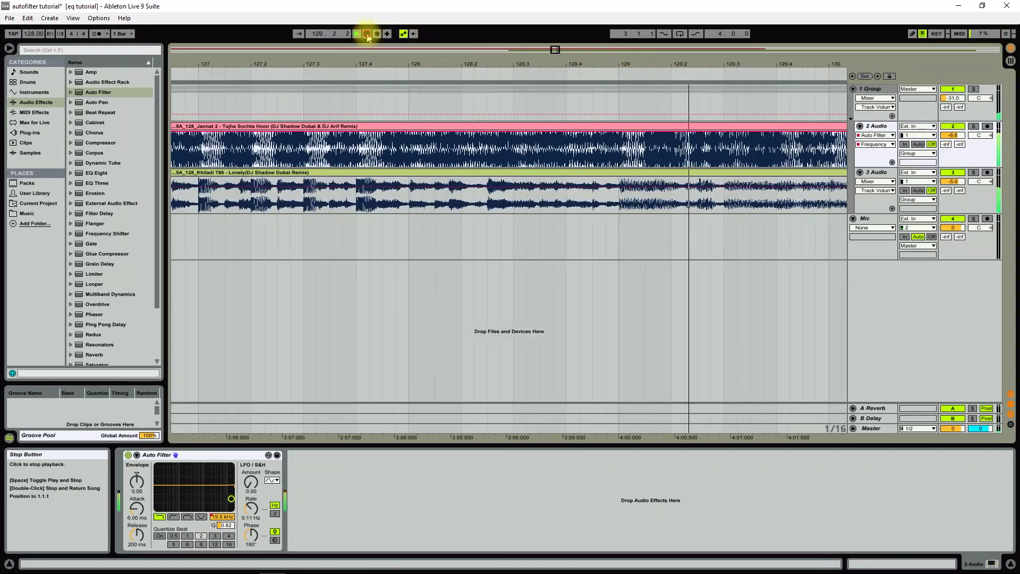
pyautogui.moveTo(621, 65); pyautogui.dragTo(629, 133)
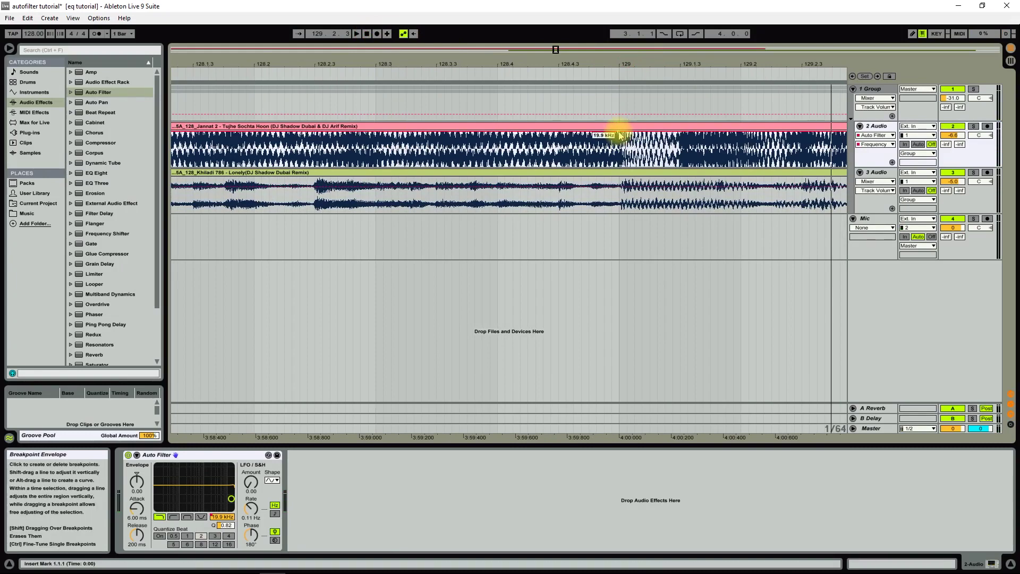
pyautogui.click(629, 133)
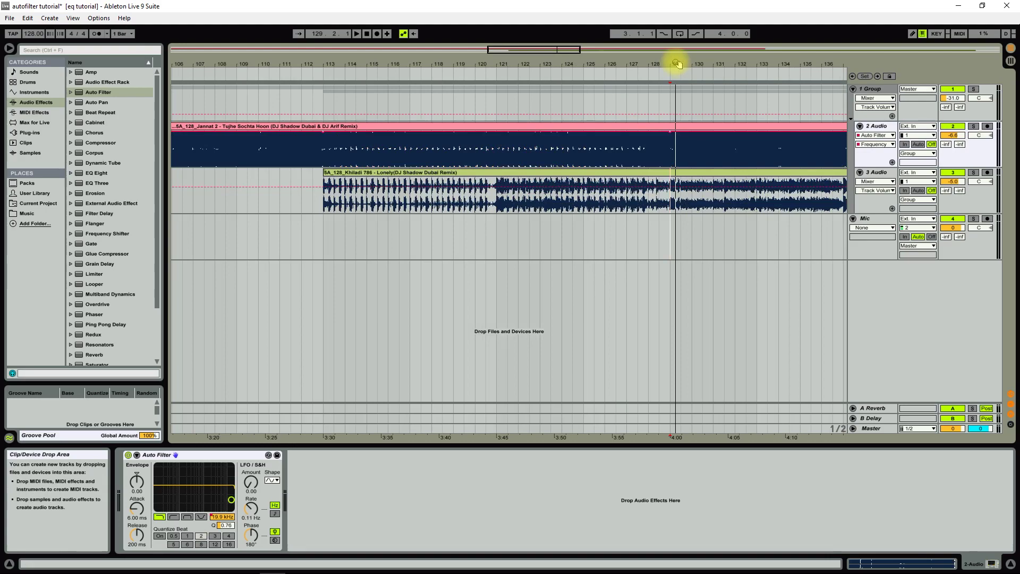
pyautogui.moveTo(677, 64); pyautogui.dragTo(674, 158)
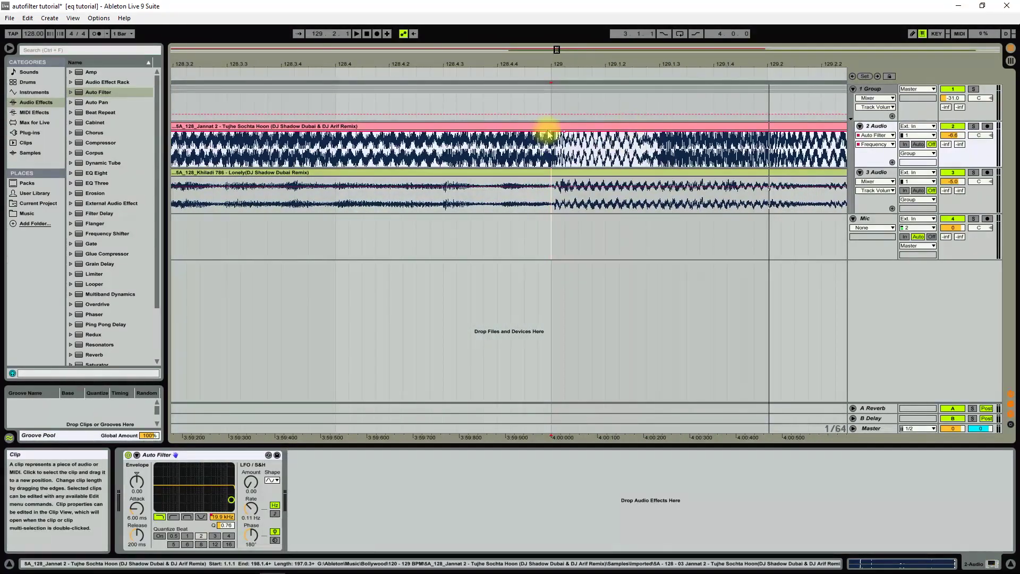
pyautogui.moveTo(552, 132); pyautogui.dragTo(552, 165)
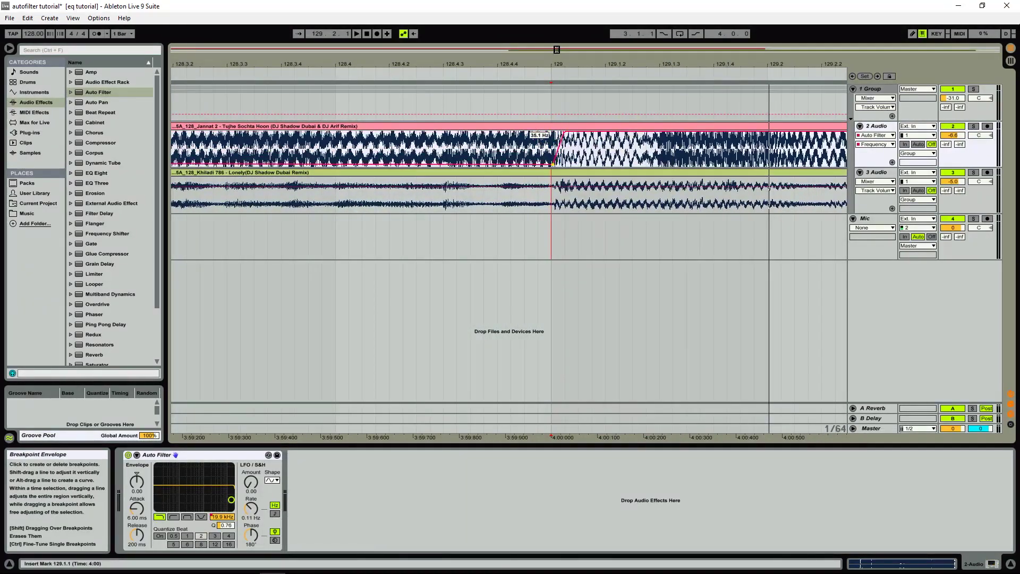
# Curve the 2 Audio cutoff decline with breakpoints near bars 121 and 126, 117 Hz at bar 129 and 26 Hz just after it
pyautogui.moveTo(508, 64); pyautogui.dragTo(509, 5)
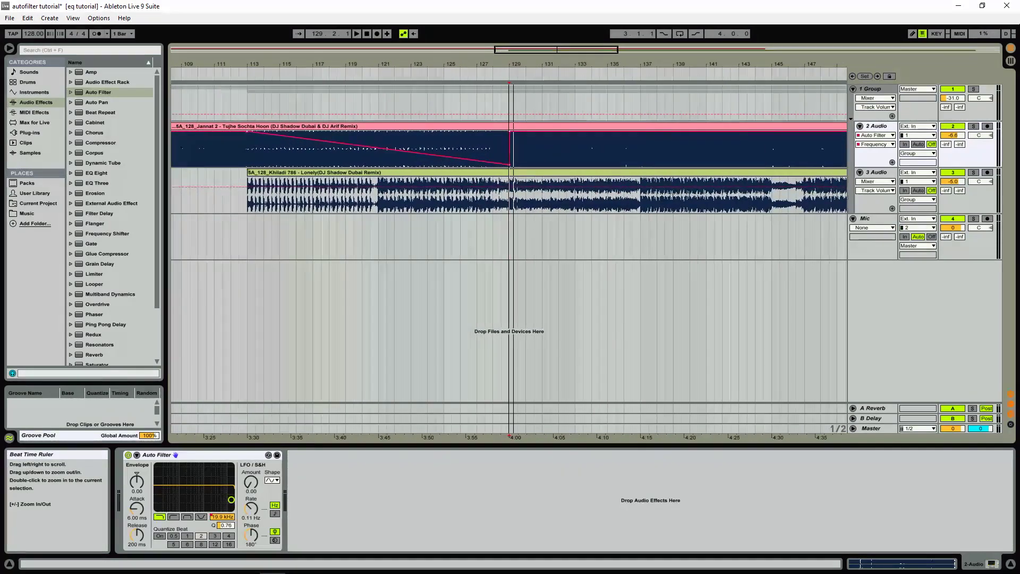
pyautogui.moveTo(505, 40); pyautogui.dragTo(506, 26)
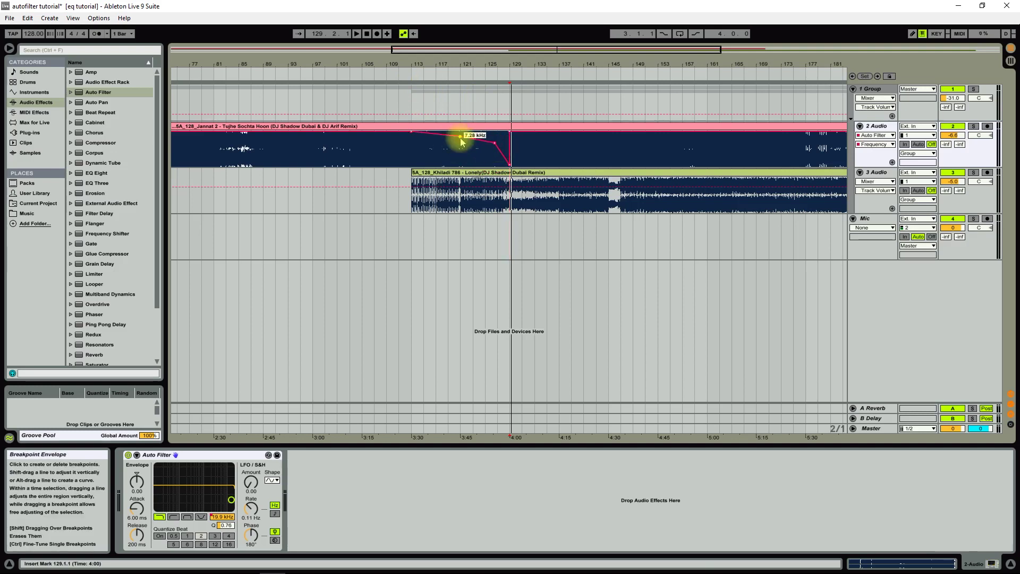
pyautogui.moveTo(509, 64); pyautogui.dragTo(516, 134)
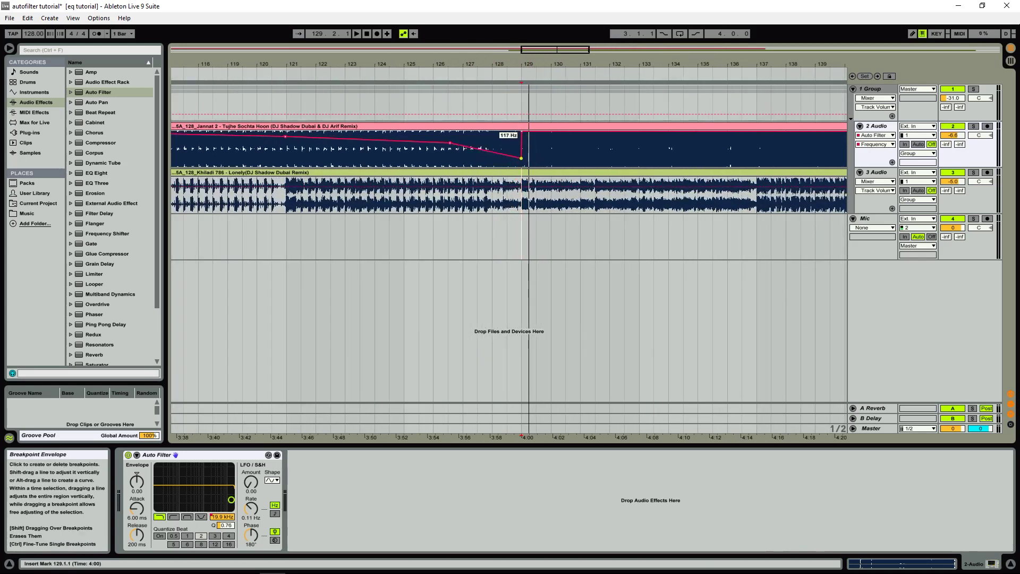
pyautogui.moveTo(522, 132); pyautogui.dragTo(528, 166)
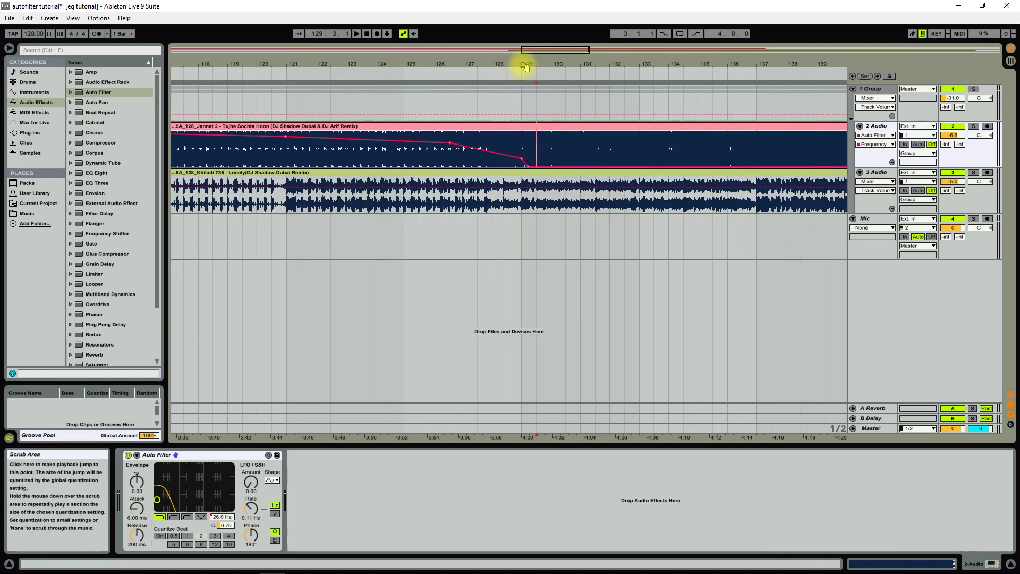
# Set the Auto Filter cutoff on the 3 Audio track to 19.9 kHz
pyautogui.moveTo(524, 61); pyautogui.dragTo(524, 49)
pyautogui.click(875, 175)
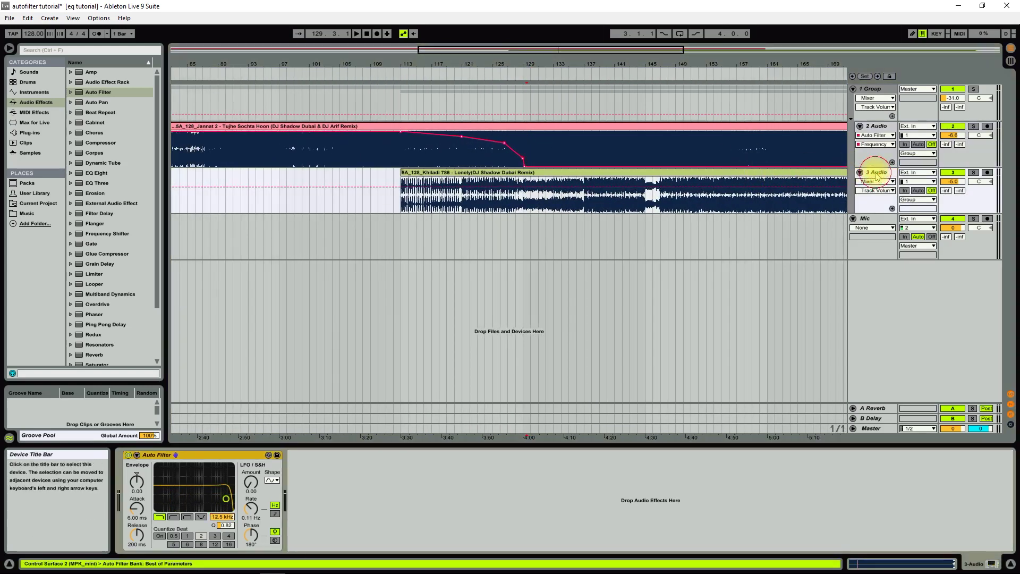
pyautogui.moveTo(201, 472); pyautogui.dragTo(222, 494)
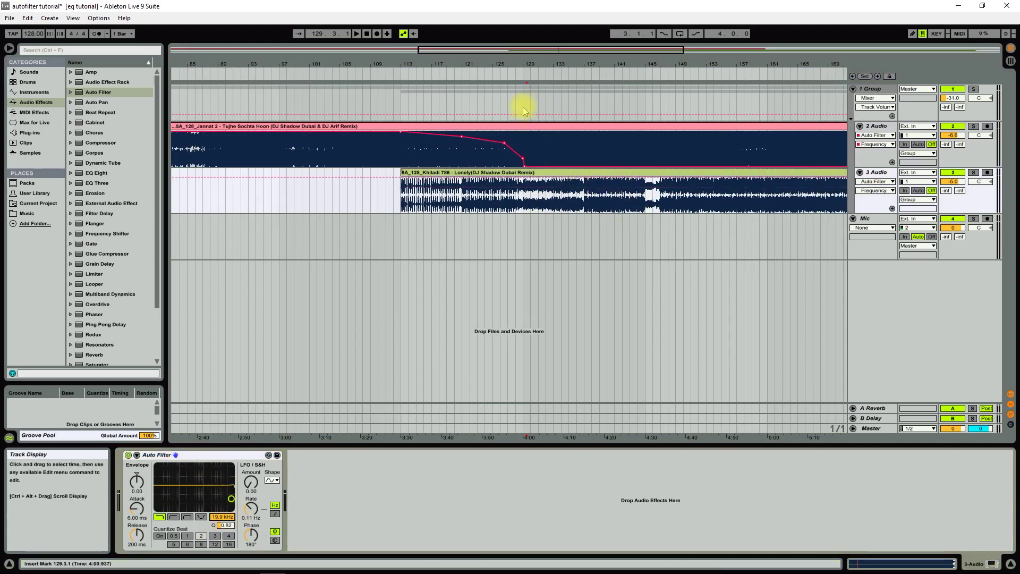
# Add breakpoints to the 3 Audio filter frequency envelope at bar 113 and just after bar 129
pyautogui.moveTo(402, 64); pyautogui.dragTo(426, 148)
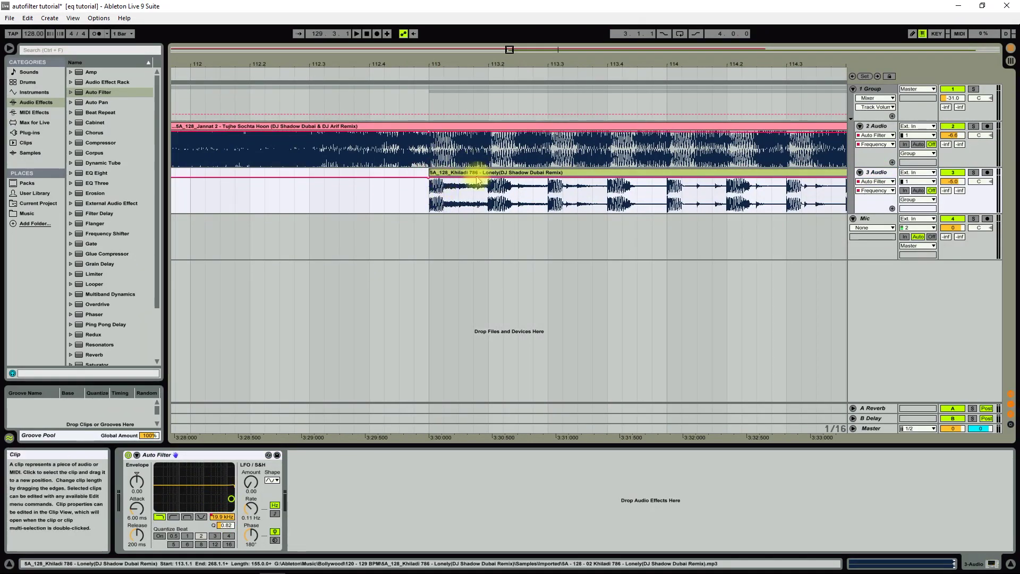
pyautogui.moveTo(504, 65); pyautogui.dragTo(504, 22)
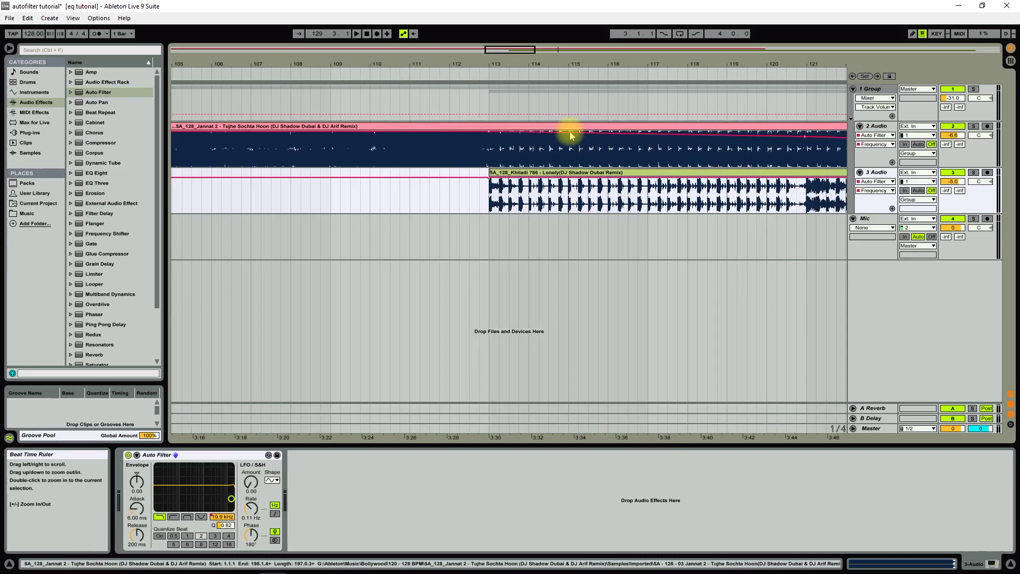
pyautogui.moveTo(529, 64); pyautogui.dragTo(529, 45)
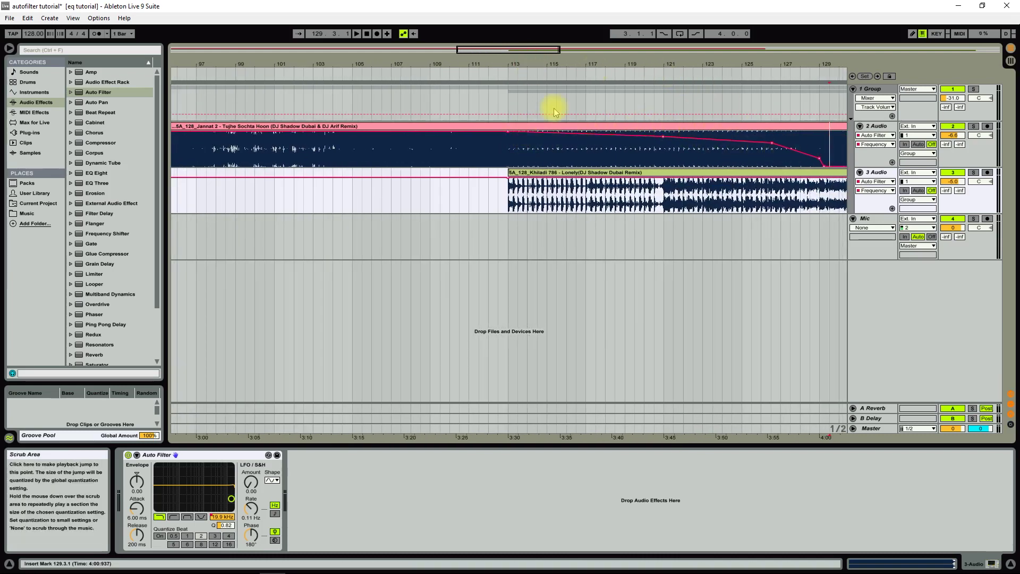
pyautogui.click(572, 62)
pyautogui.moveTo(572, 63); pyautogui.dragTo(467, 44)
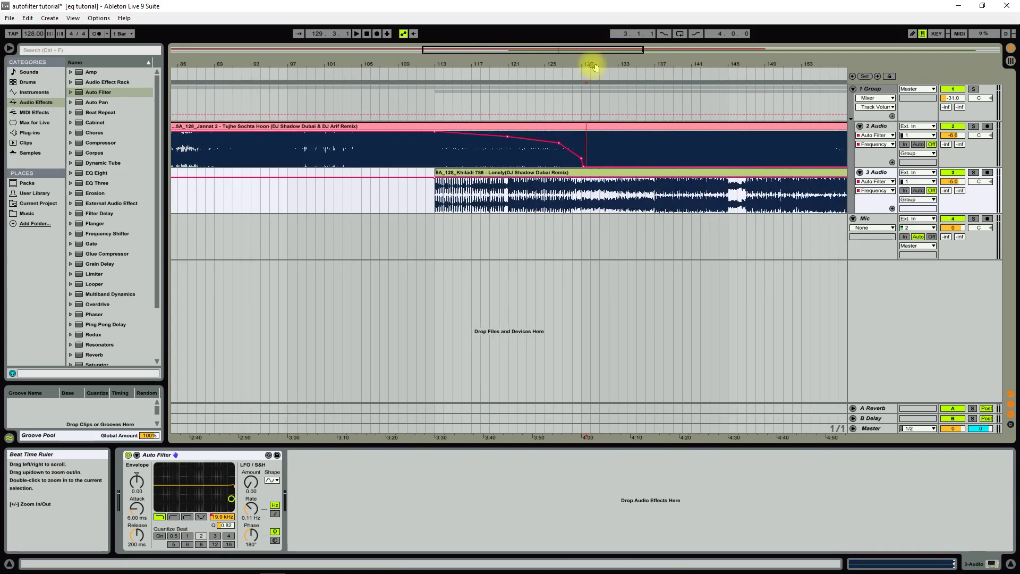
pyautogui.moveTo(589, 63)
pyautogui.mouseDown()
pyautogui.moveTo(589, 121)
pyautogui.moveTo(489, 137)
pyautogui.mouseUp()
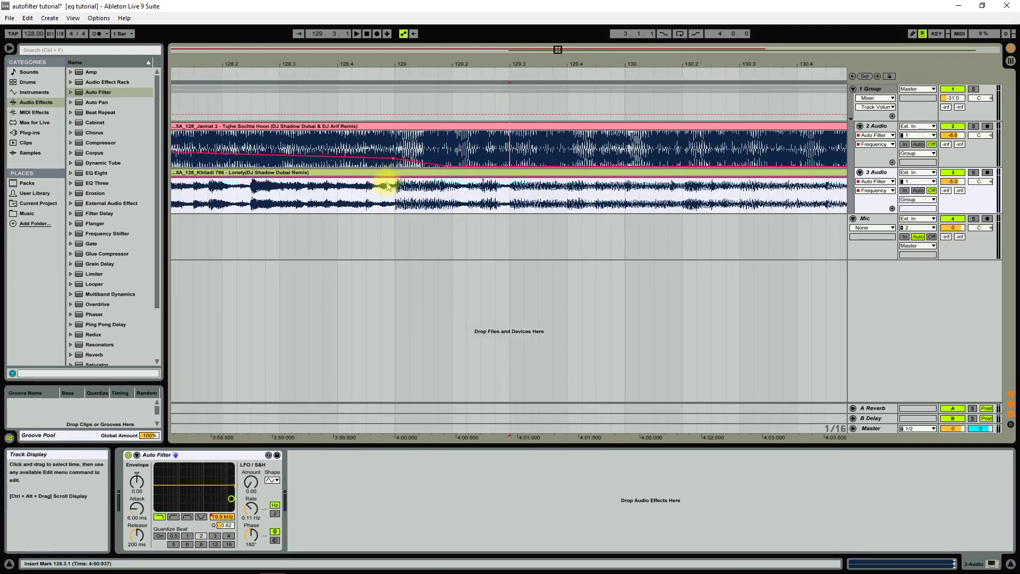
pyautogui.click(448, 180)
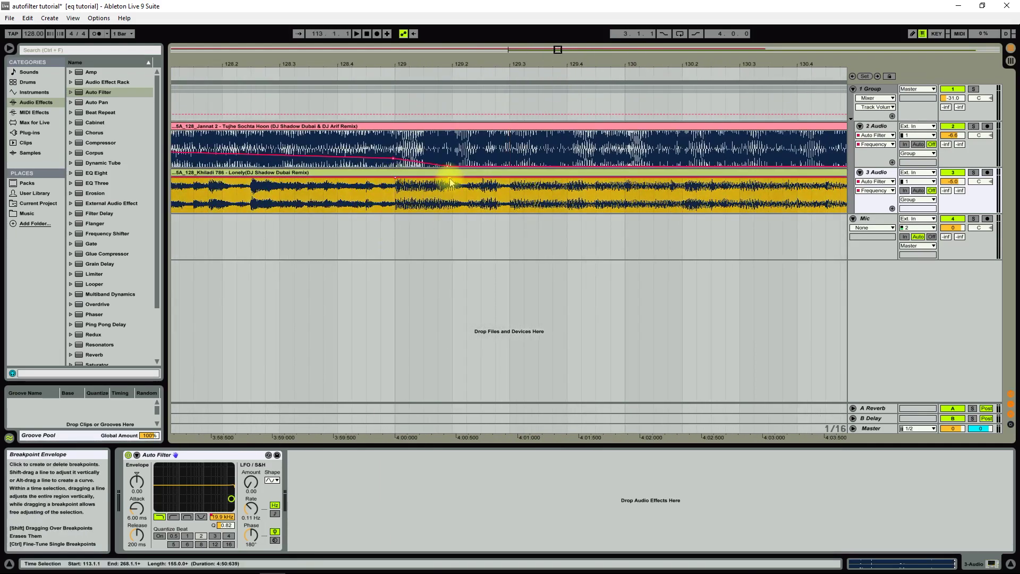
# Lower the 3 Audio cutoff at bar 113 to about 230 Hz and curve its rise with breakpoints near bars 117 and 121
pyautogui.moveTo(402, 63); pyautogui.dragTo(401, 11)
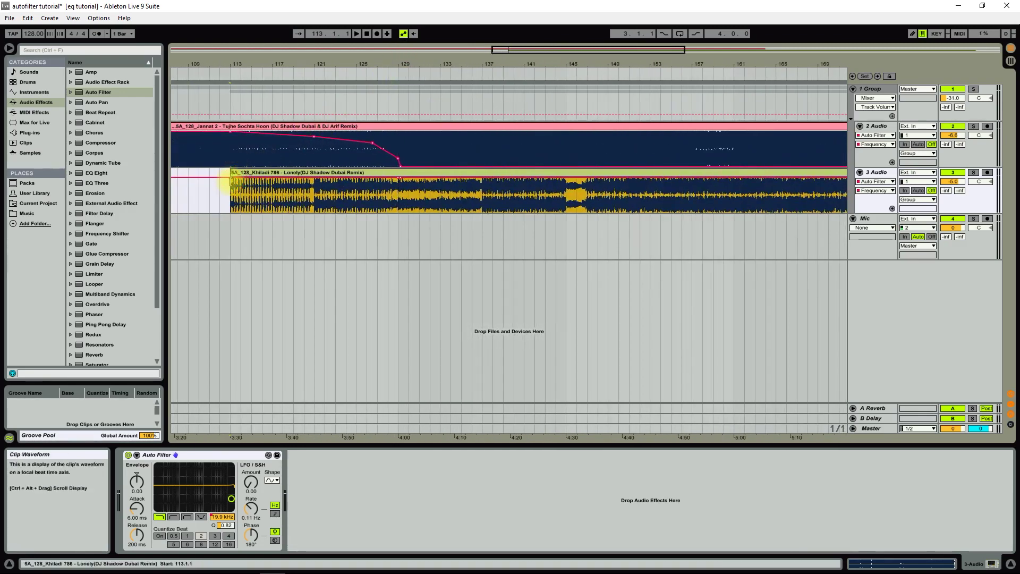
pyautogui.moveTo(229, 178); pyautogui.dragTo(228, 201)
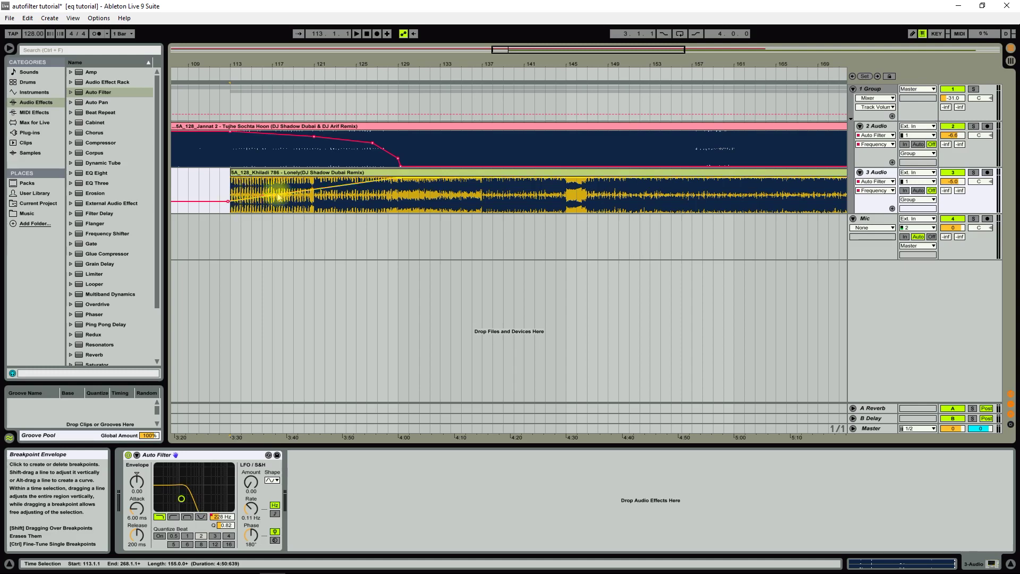
pyautogui.click(314, 190)
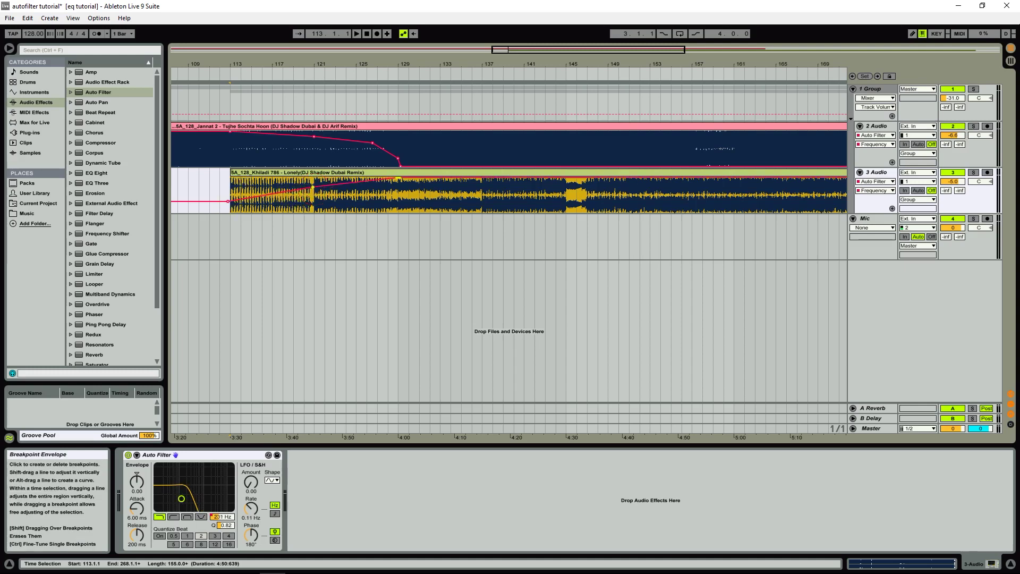
pyautogui.click(267, 193)
# Play the transition between the two songs from about bar 112 to just past bar 129
pyautogui.click(294, 237)
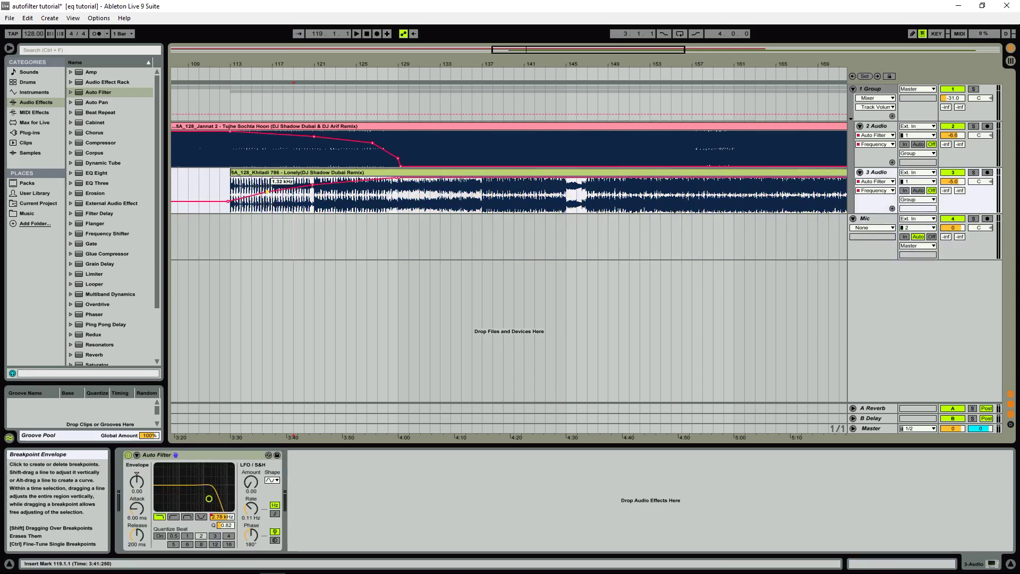
pyautogui.click(220, 76)
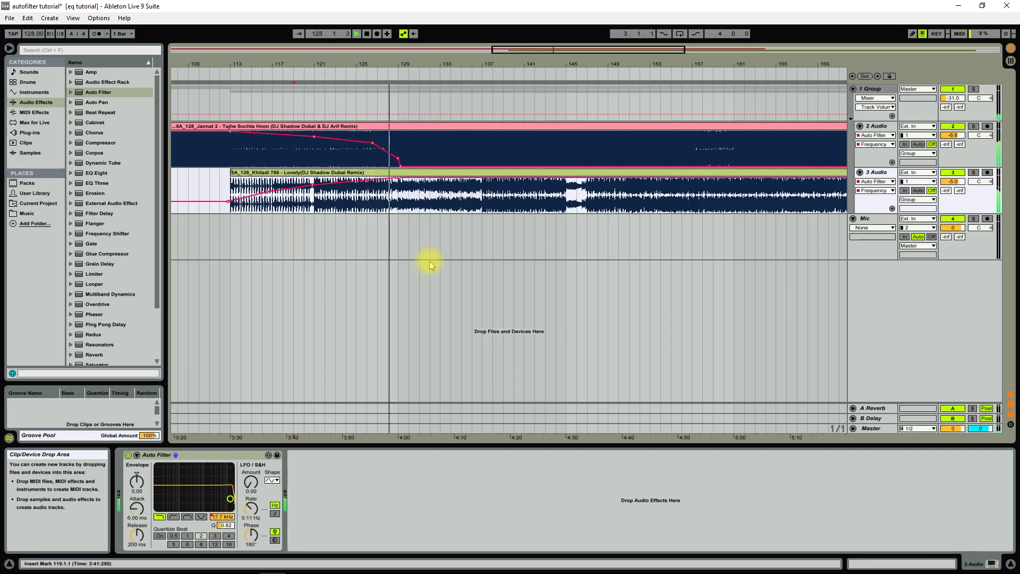
pyautogui.click(368, 35)
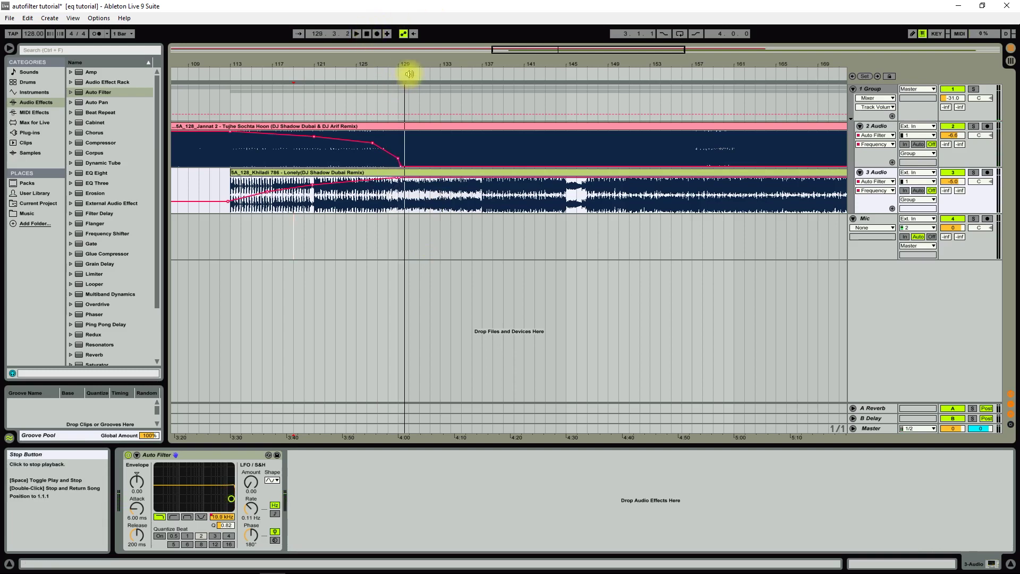
# Raise the 2 Audio filter frequency breakpoint at bar 129 slightly
pyautogui.moveTo(391, 68); pyautogui.dragTo(430, 157)
pyautogui.moveTo(429, 160)
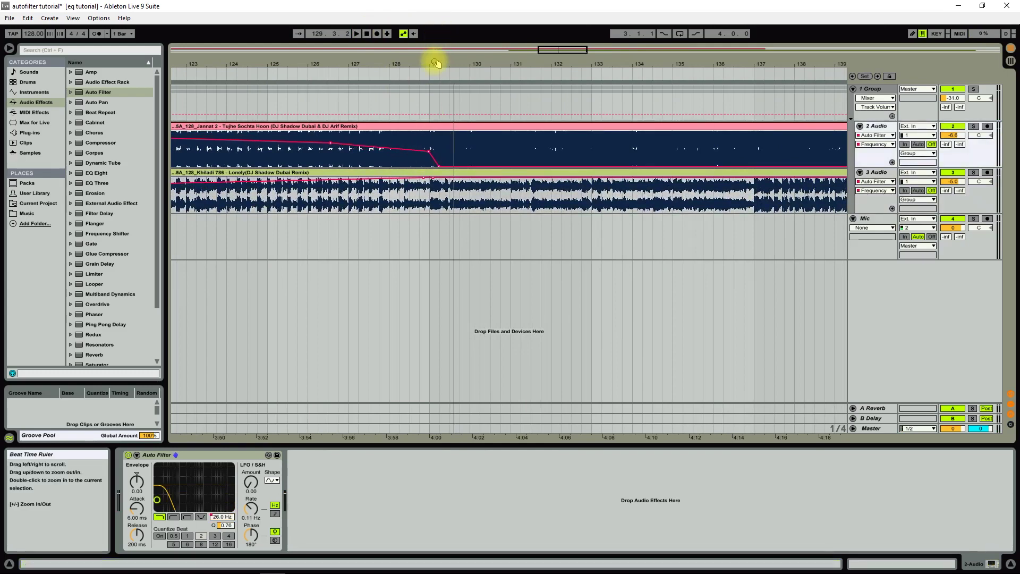
pyautogui.moveTo(436, 62); pyautogui.dragTo(485, 91)
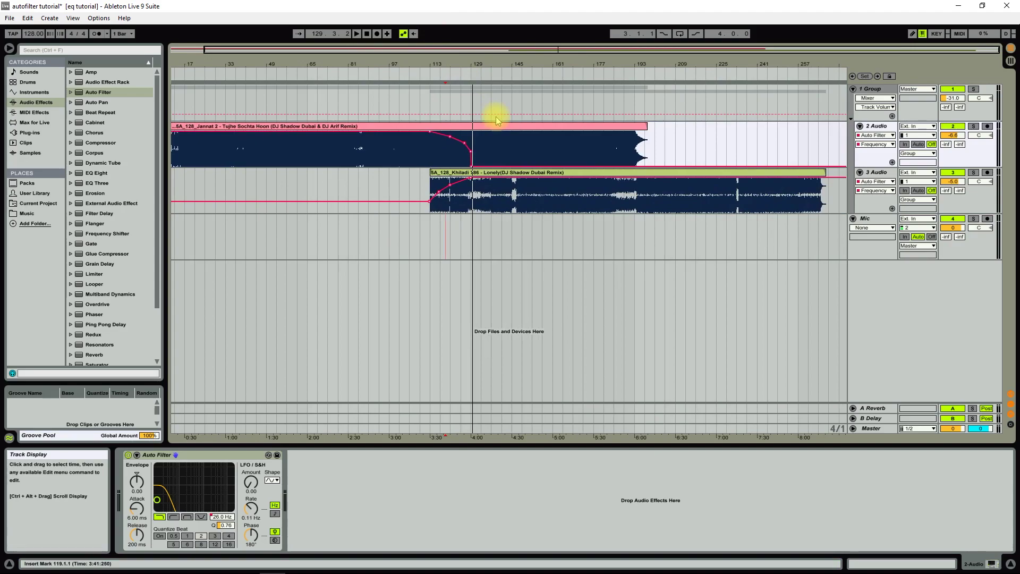